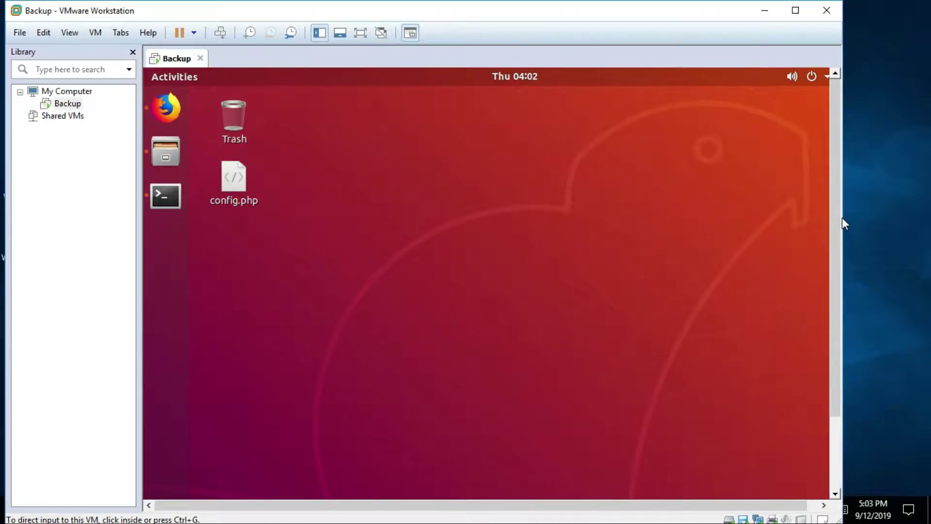
Widen the virtual machine window slightly and dismiss the VMware Workstation 11.1.4 update offer.
drag(841, 217, 871, 216)
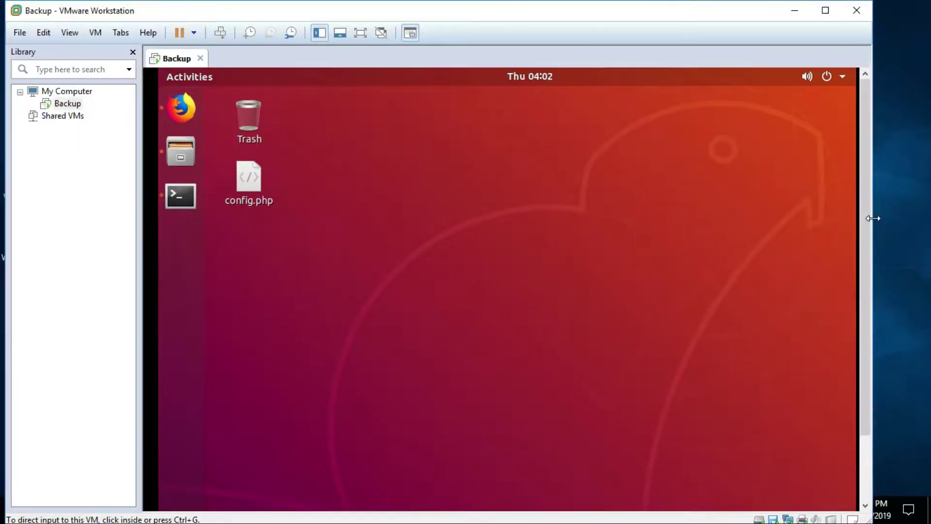
click(71, 103)
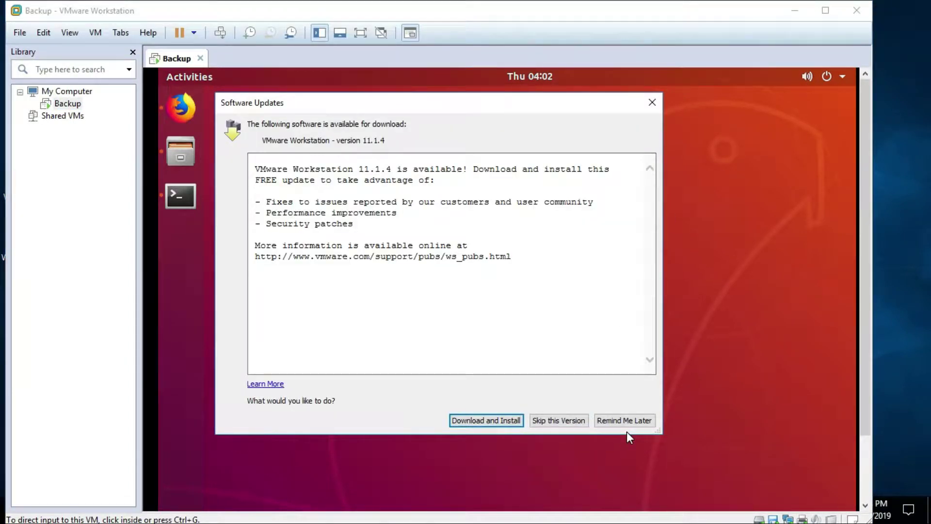
click(652, 103)
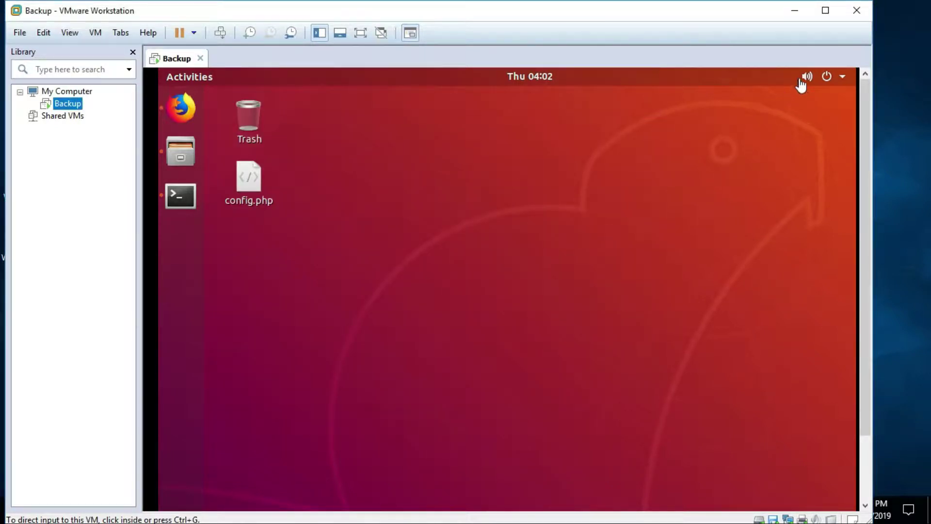
Set the Backup virtual machine's network adapter to the custom virtual network VMnet1 (Host-only).
right_click(63, 103)
click(106, 335)
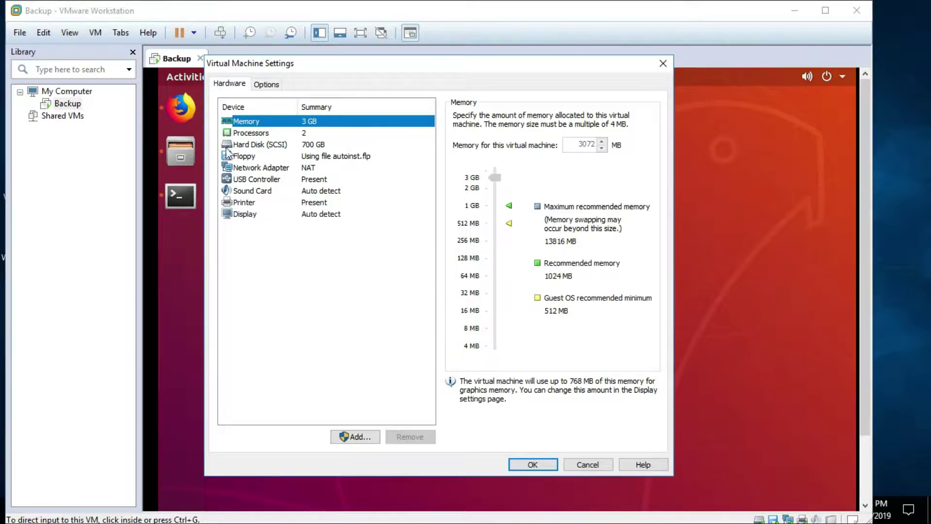
click(254, 167)
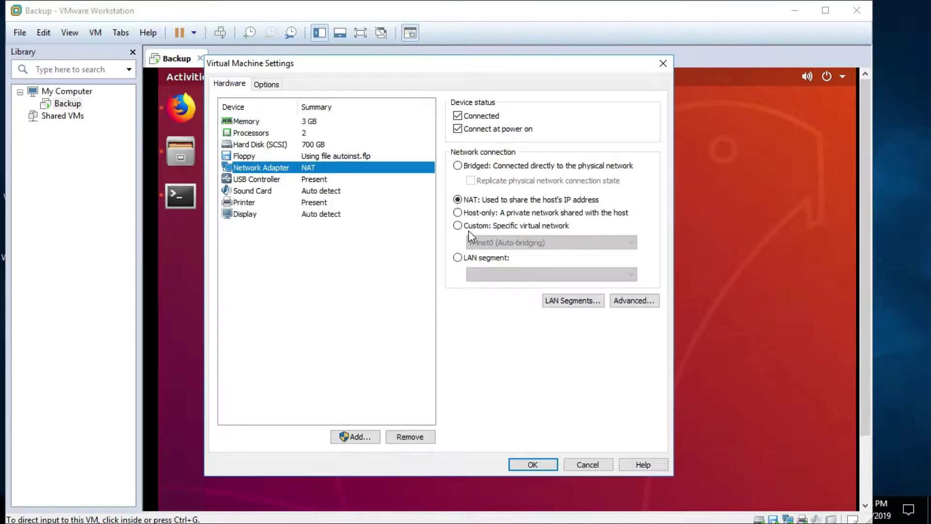
click(541, 227)
click(512, 241)
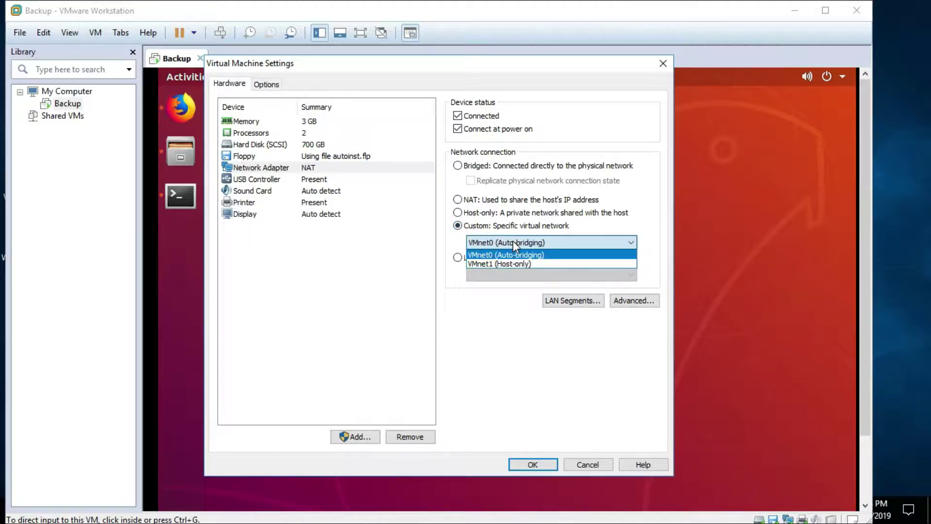
click(513, 240)
click(513, 241)
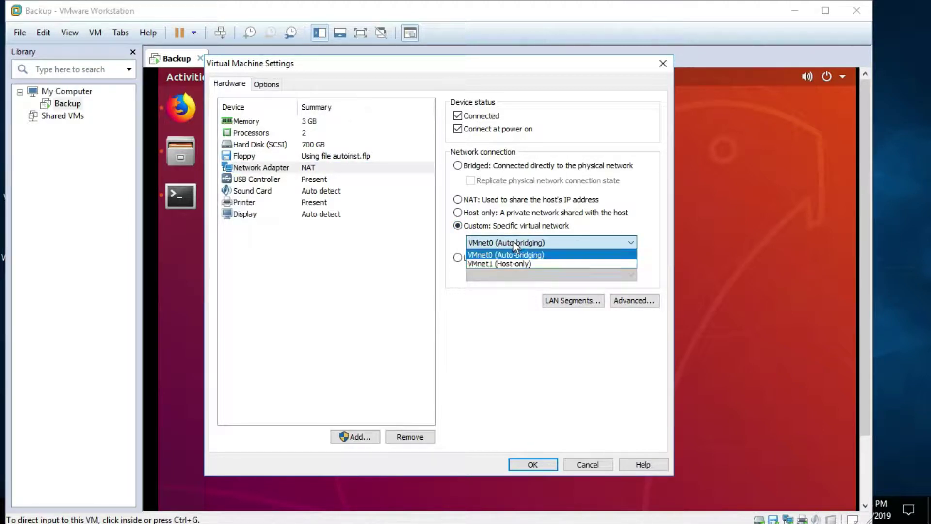
click(485, 263)
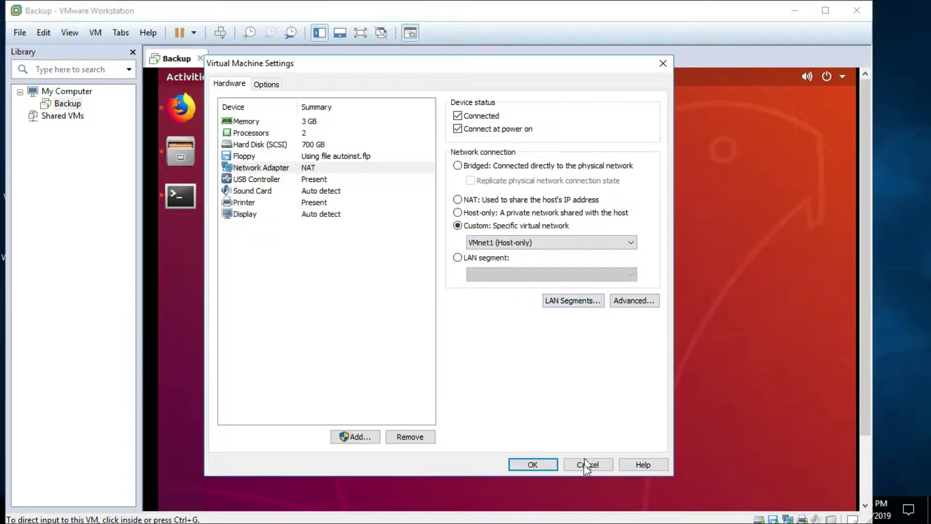
click(539, 464)
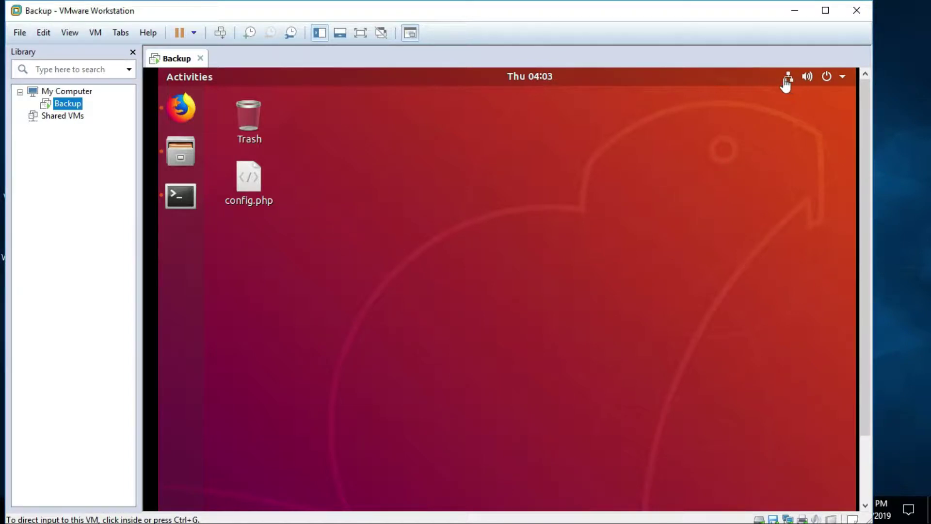
Open the guest's wired connection details in the Ubuntu network settings and select the IPv4 address.
click(788, 78)
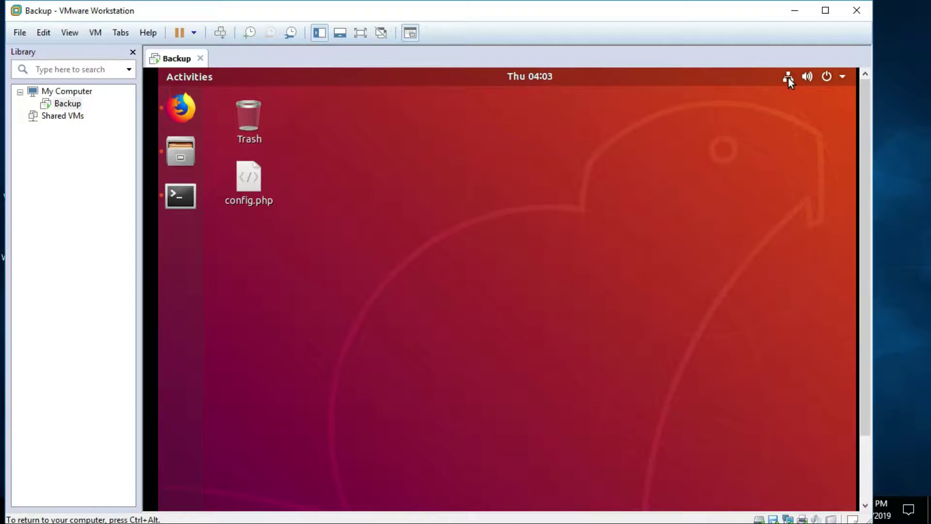
click(787, 78)
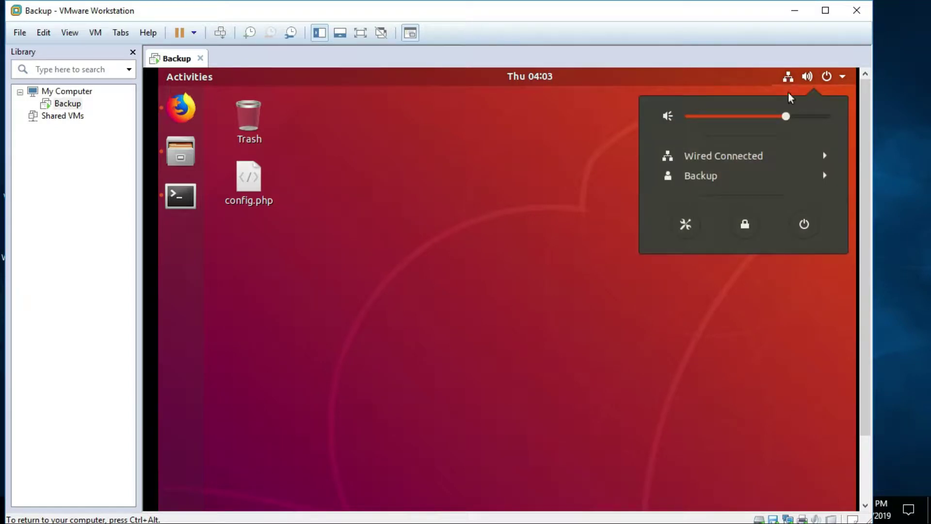
click(788, 158)
click(748, 197)
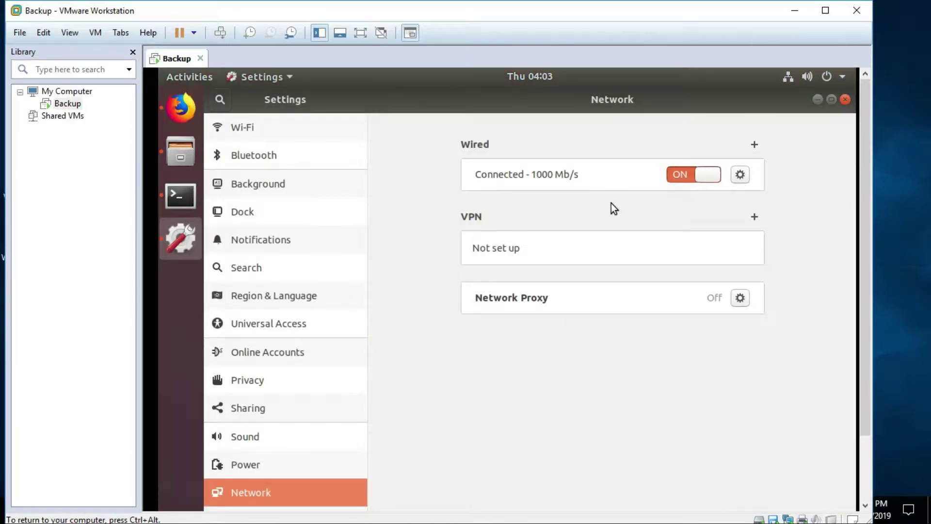
click(740, 174)
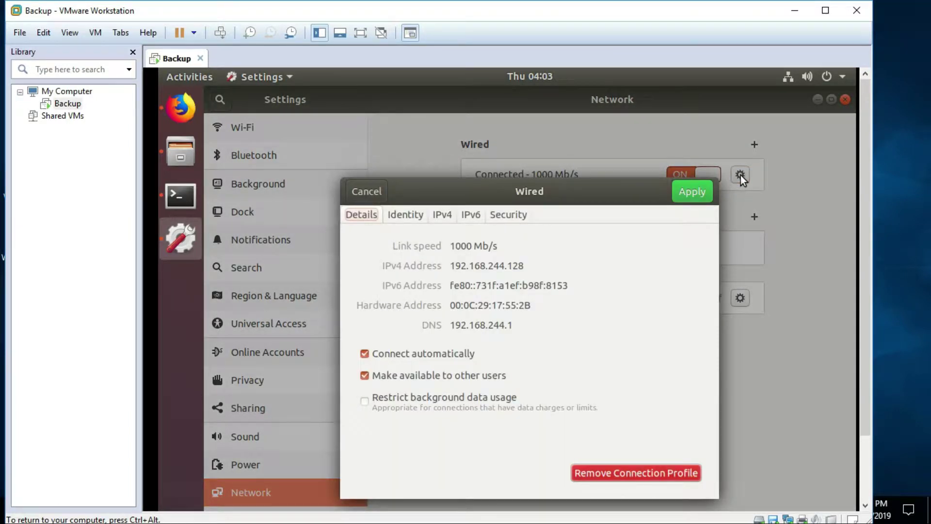
drag(524, 266, 450, 265)
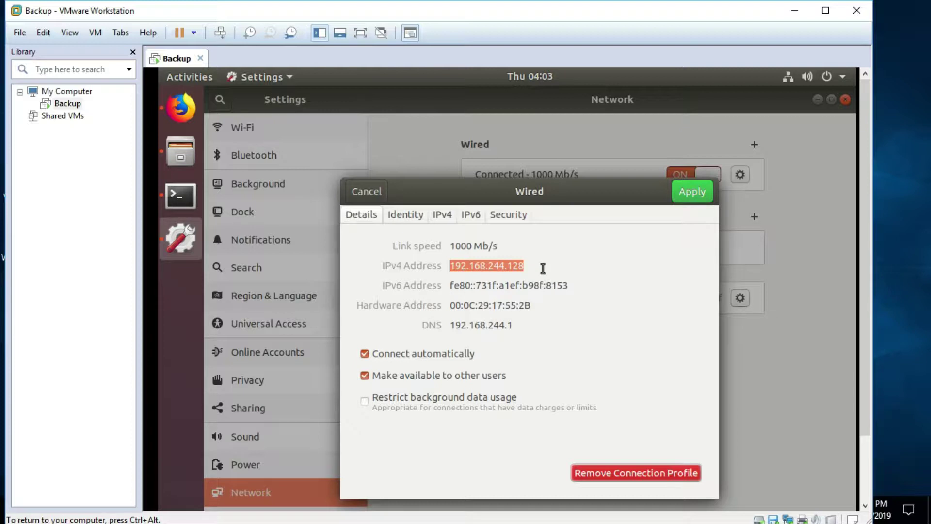
click(183, 114)
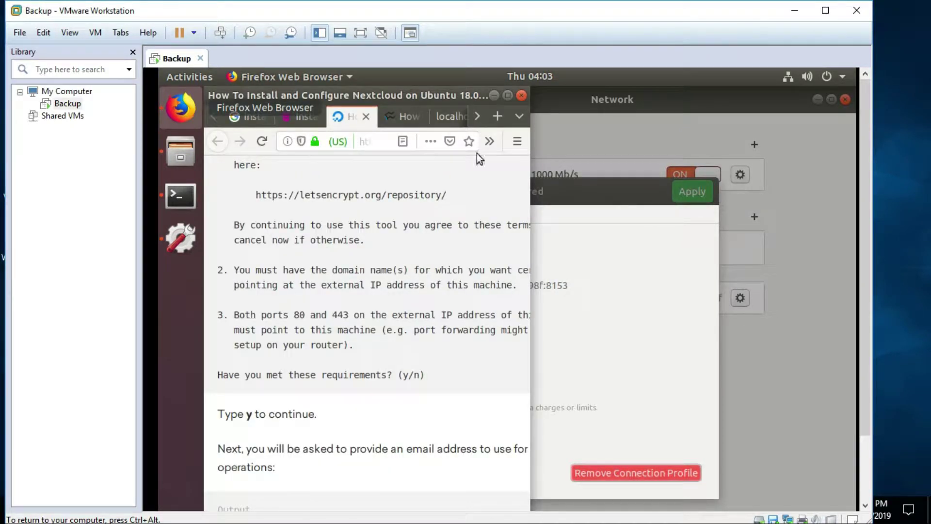
click(519, 119)
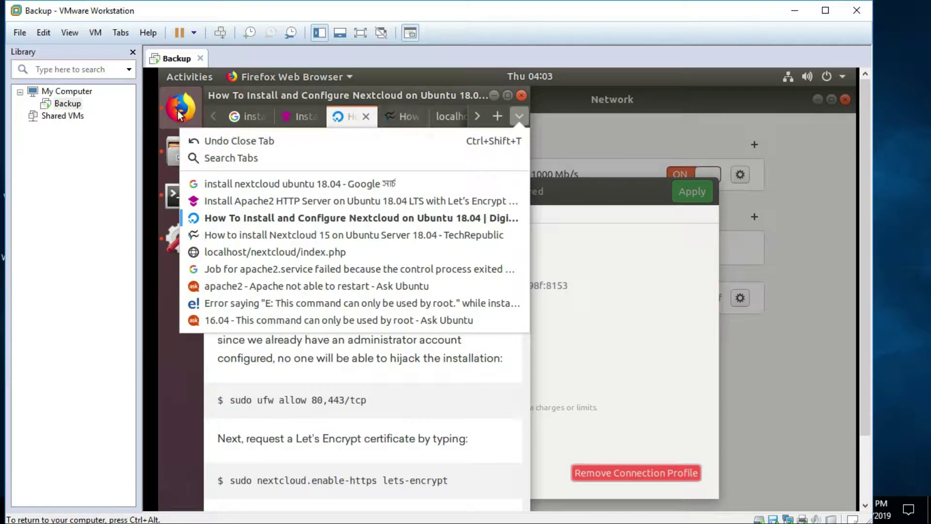
click(519, 117)
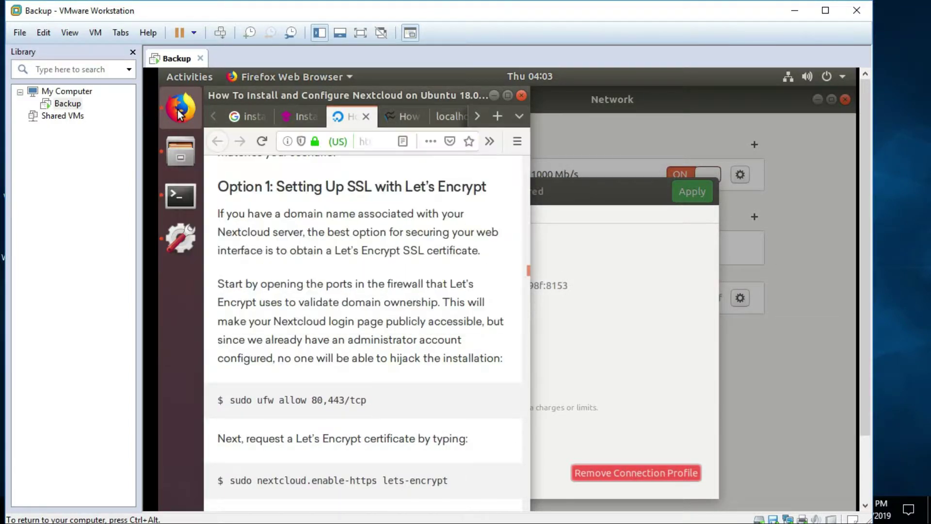
click(496, 94)
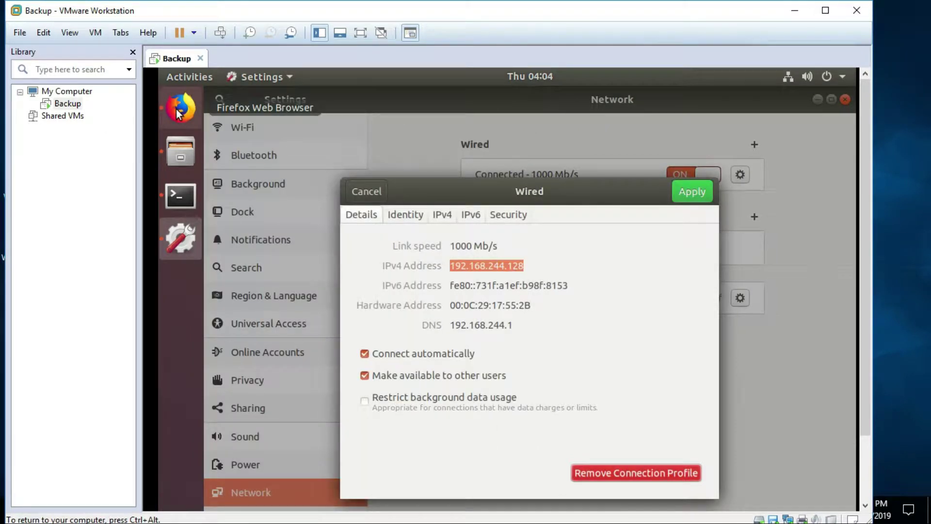
Open a private Firefox window in the guest and load the copied IP address 192.168.244.128.
right_click(179, 113)
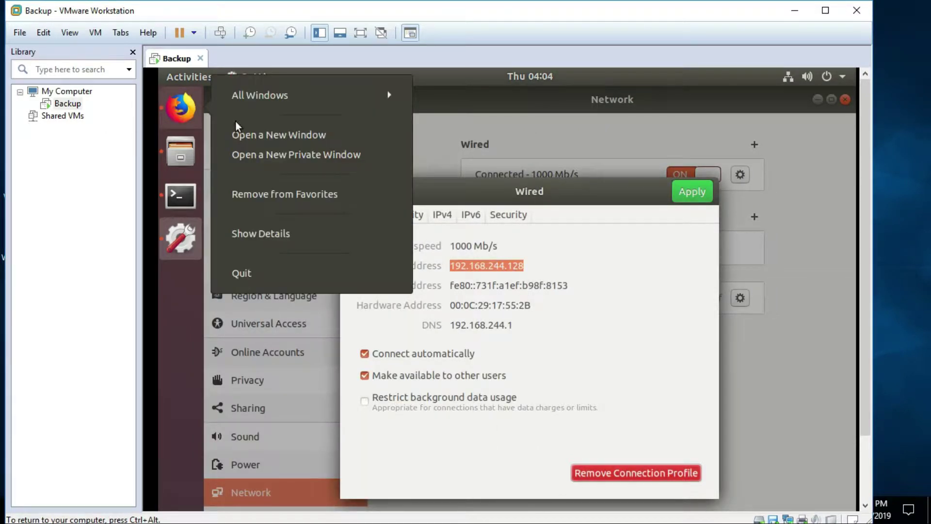
click(277, 156)
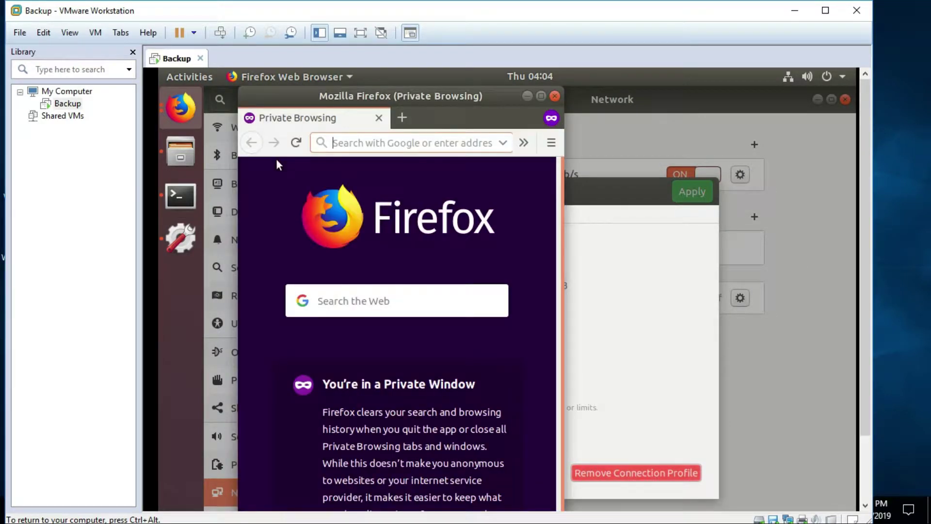
right_click(396, 142)
click(427, 197)
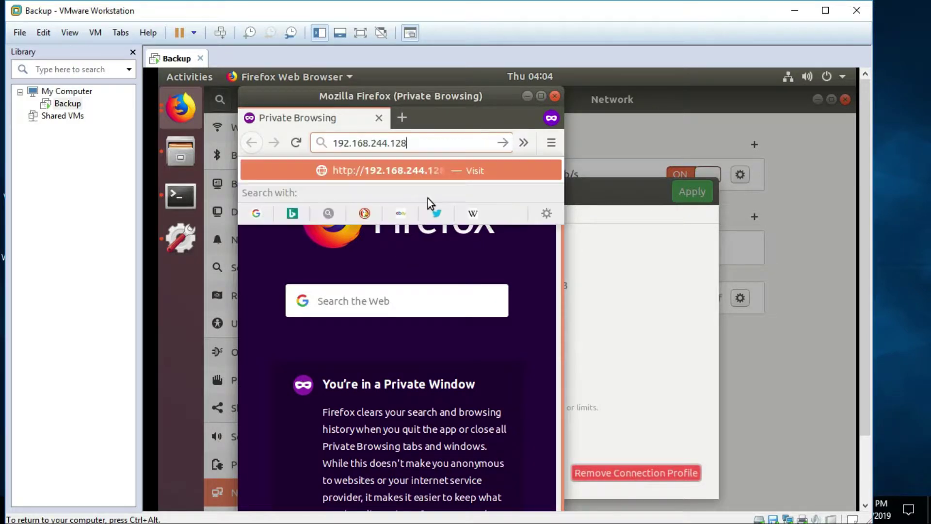
key(Return)
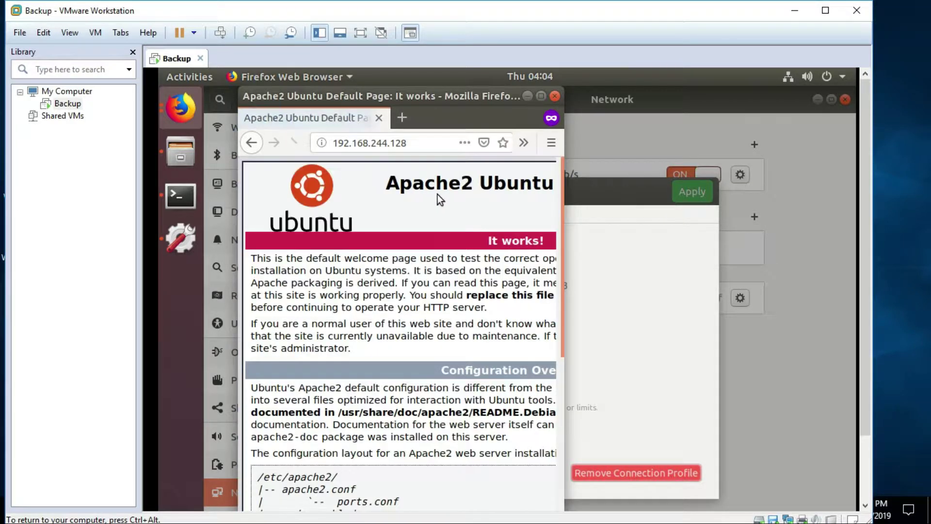
Move the wired connection details beside the browser and compare the IPv4 address with the page's address.
click(589, 233)
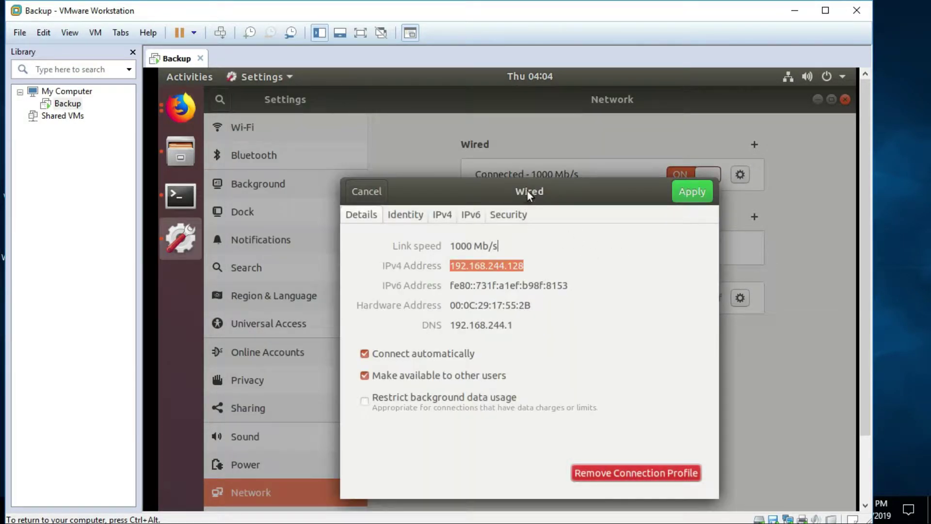
drag(444, 193, 580, 183)
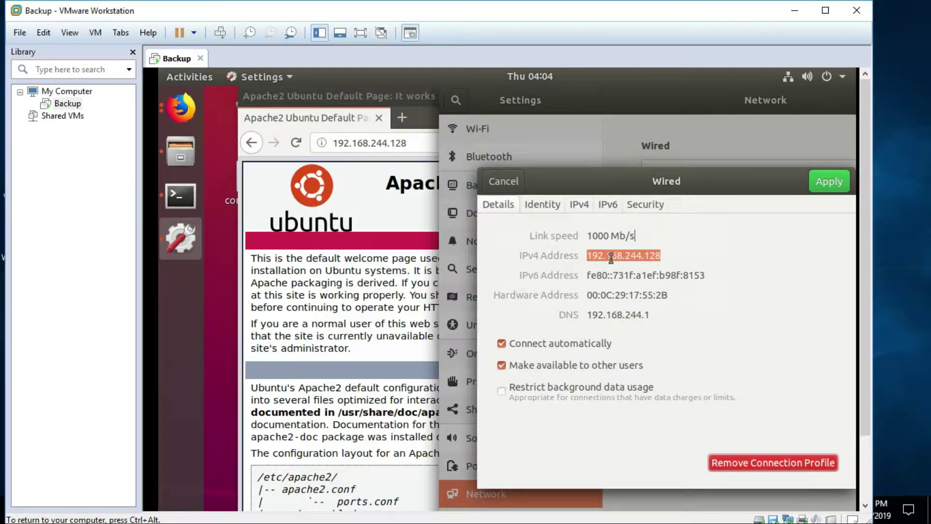
click(411, 142)
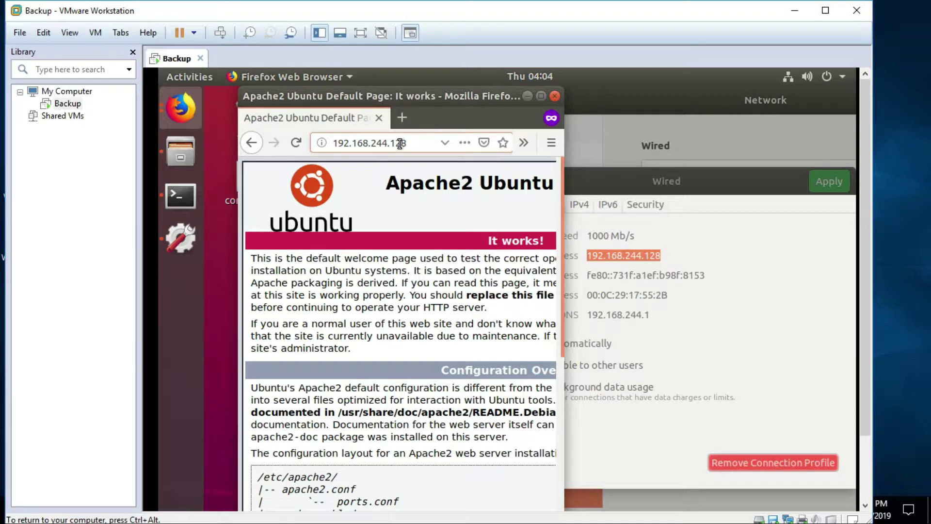
Change the VMnet1 network type to NAT in the Virtual Network Editor.
click(44, 33)
click(68, 100)
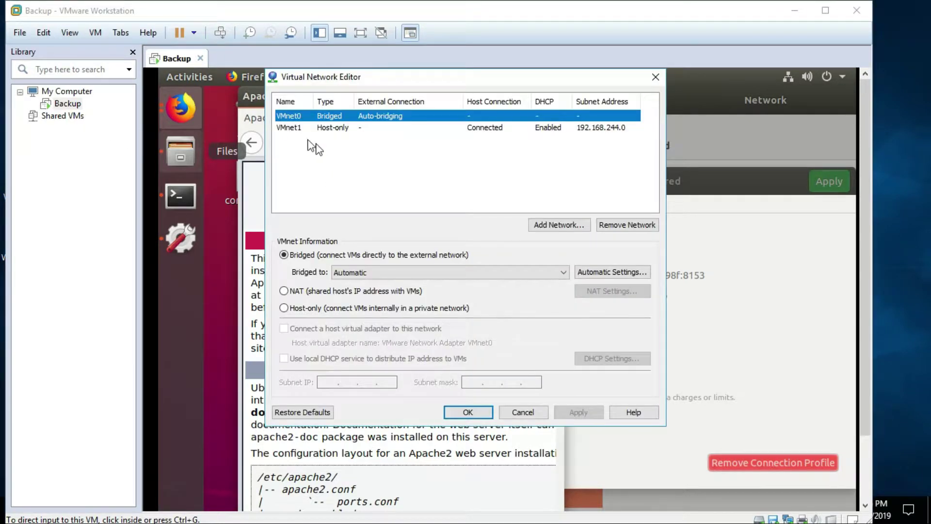
click(342, 127)
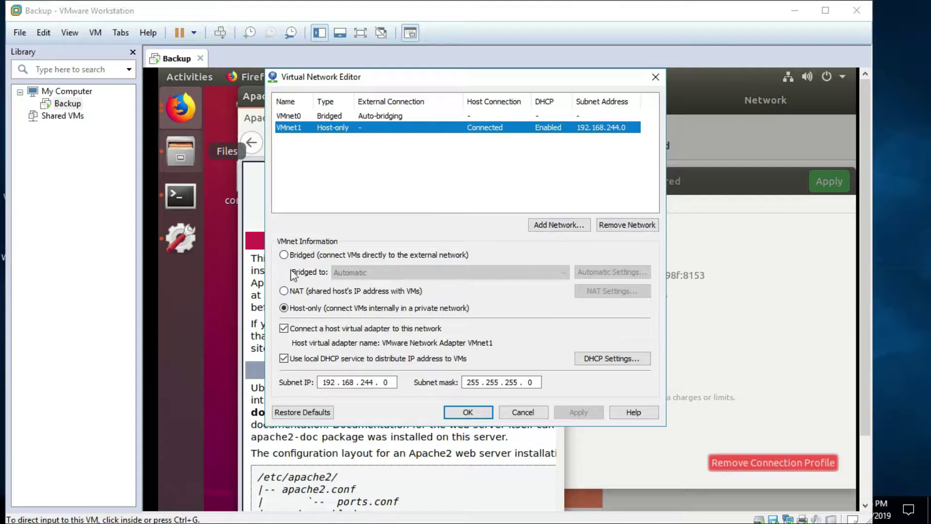
click(294, 291)
click(593, 291)
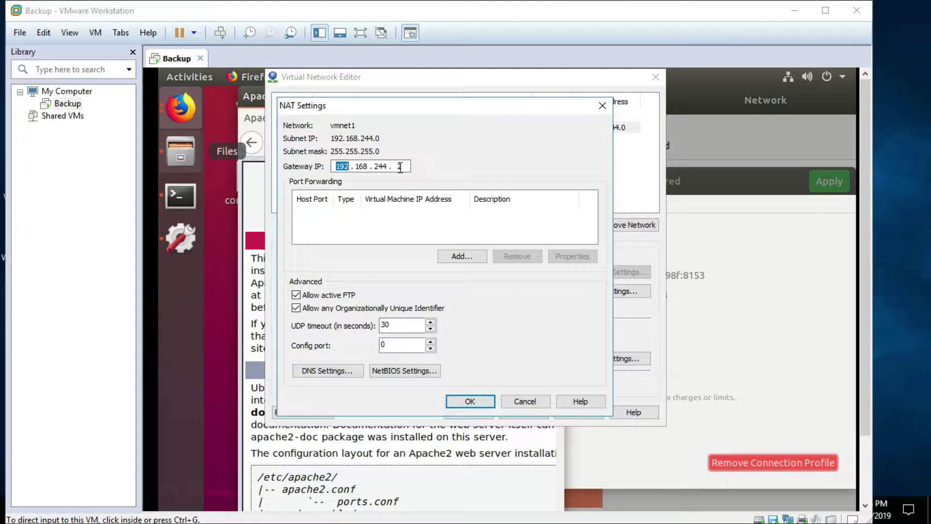
click(459, 256)
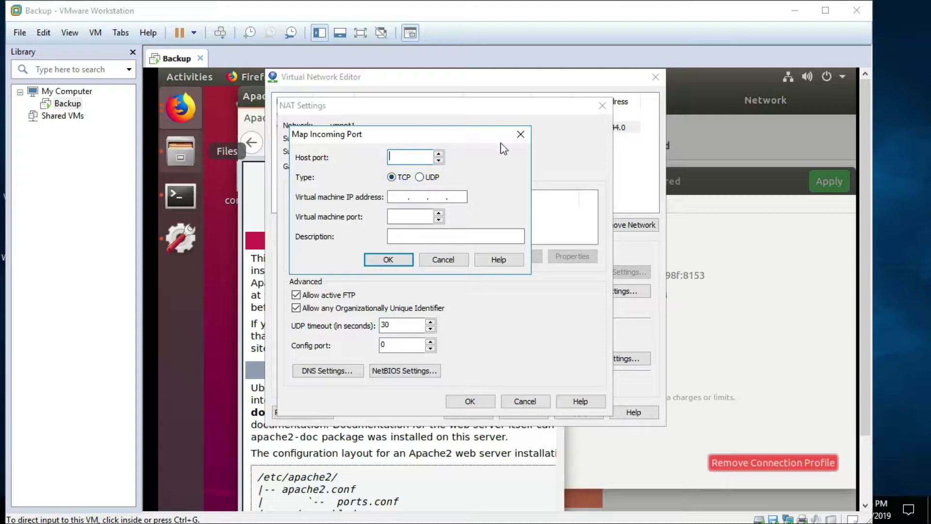
click(519, 136)
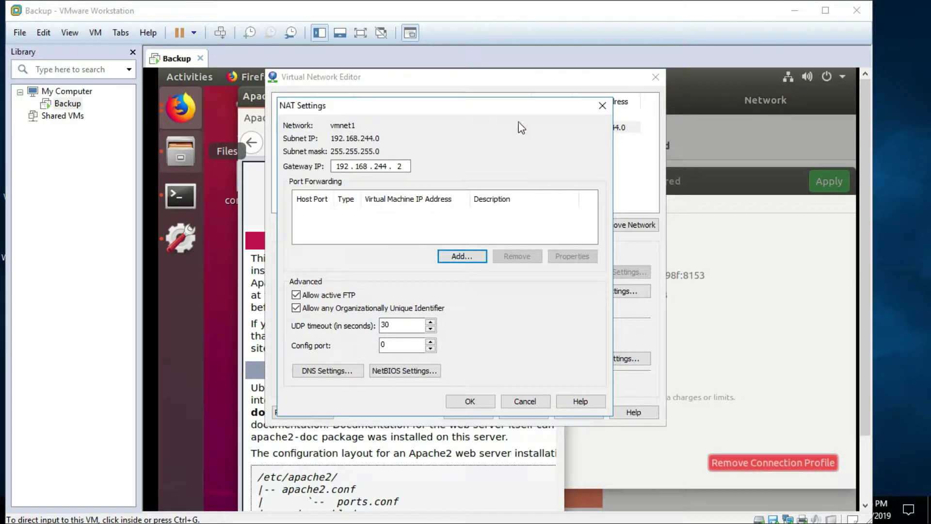
click(602, 106)
In the VMnet1 NAT settings, start a TCP port mapping from host port 3392 to 192.168.244.128, port 80.
drag(507, 81, 476, 176)
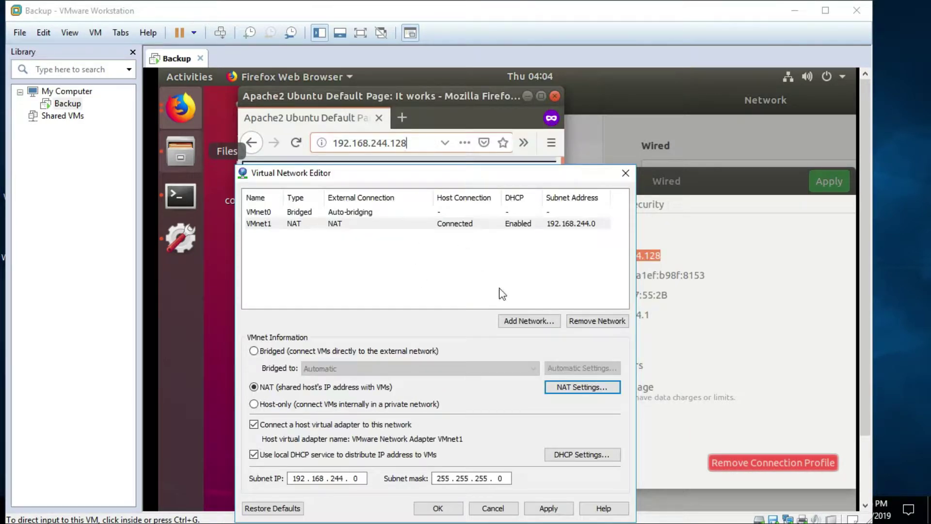
click(585, 388)
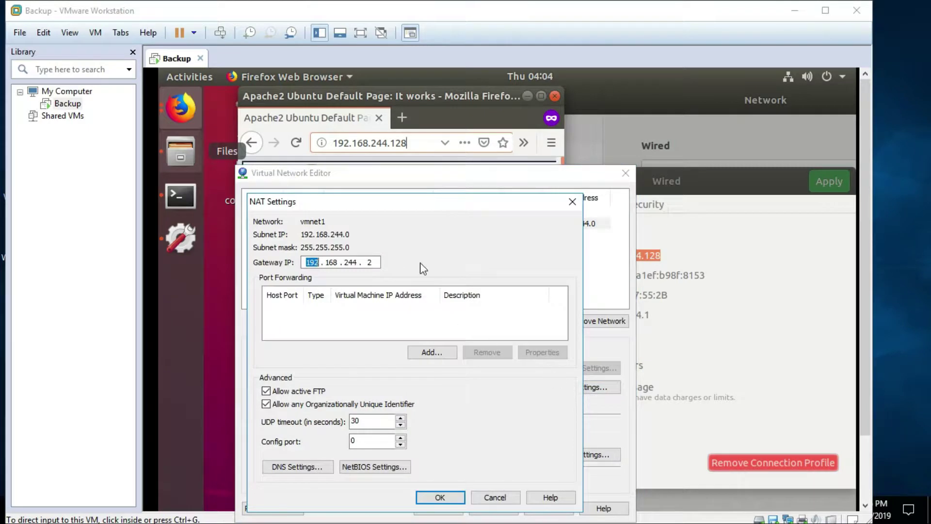
click(436, 350)
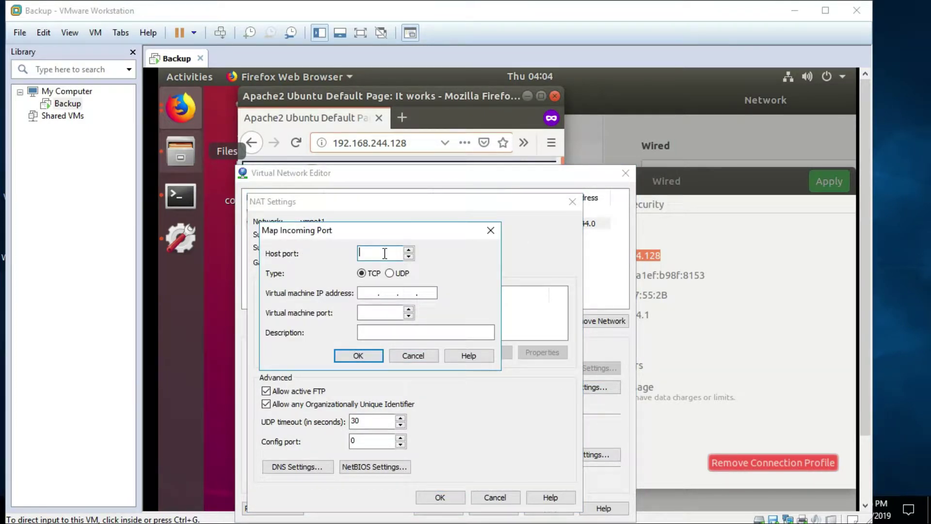
text(3392)
click(369, 292)
text(192 . 168 . 244 . 128)
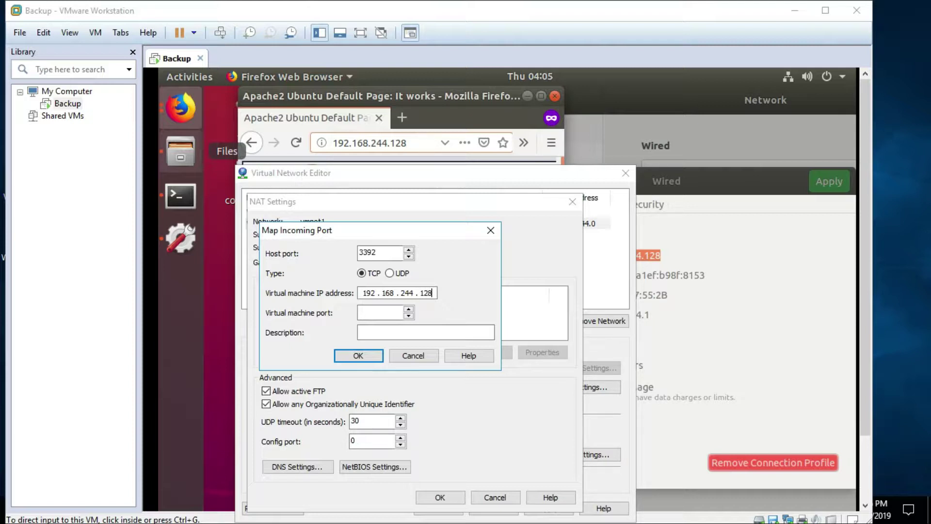
click(379, 316)
text(80)
click(379, 332)
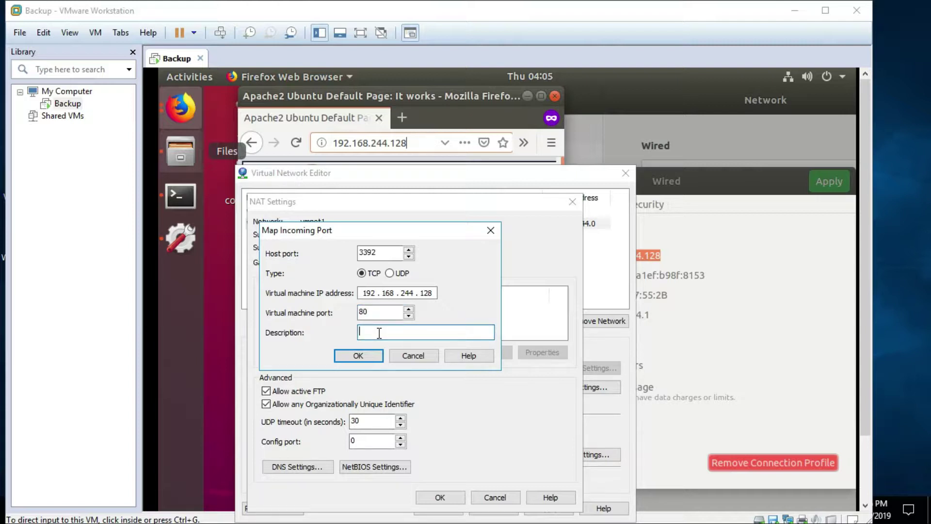
Complete the port mapping with virtual machine port 80 and the description "Port 80", and close the NAT settings.
text(Port)
drag(388, 330, 356, 334)
key(BackSpace)
drag(378, 313, 358, 314)
key(BackSpace)
text(80)
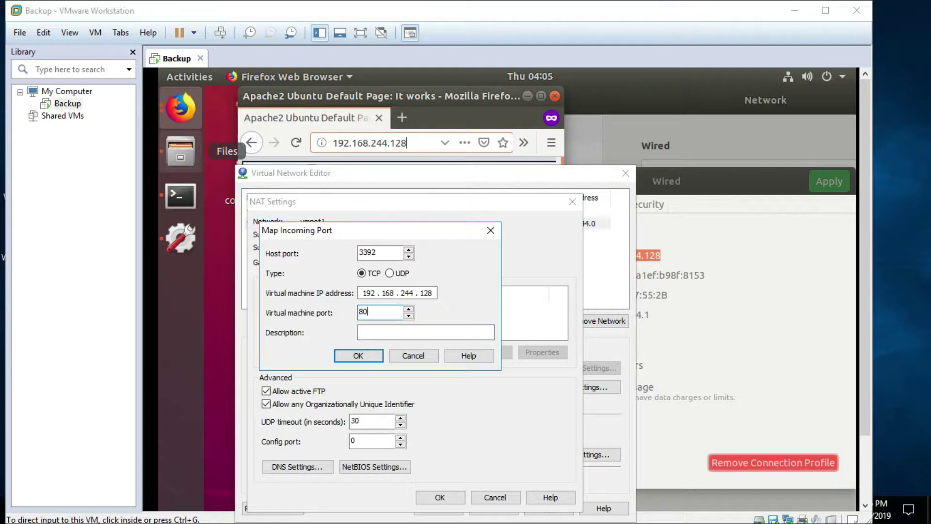
click(414, 333)
text(Port )
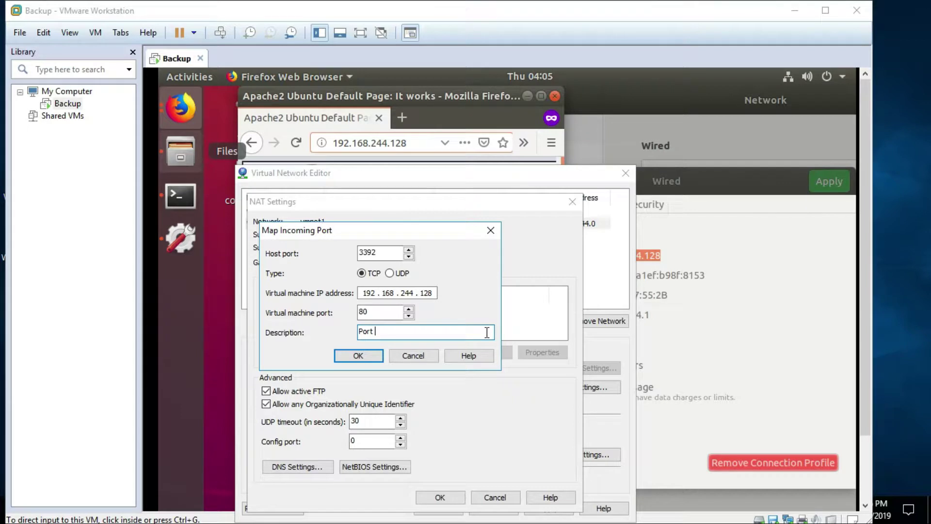
text(80)
click(358, 357)
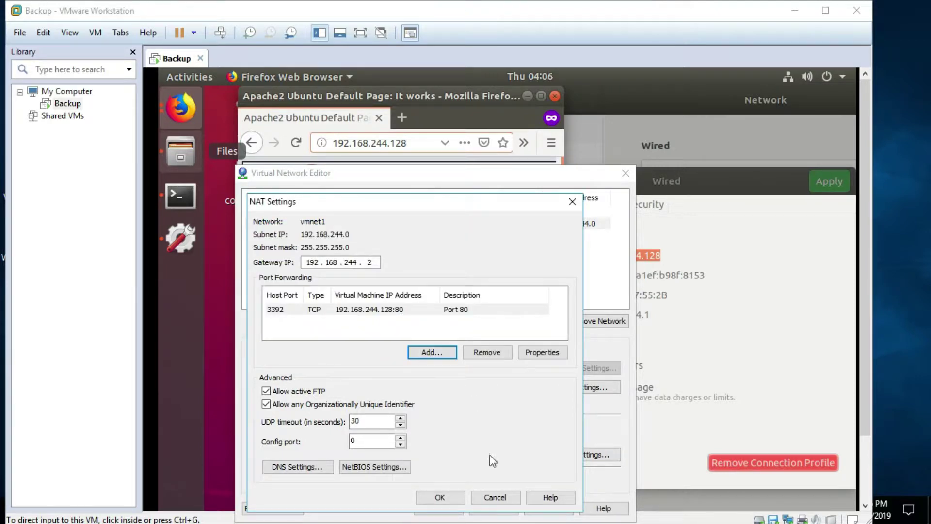
click(490, 498)
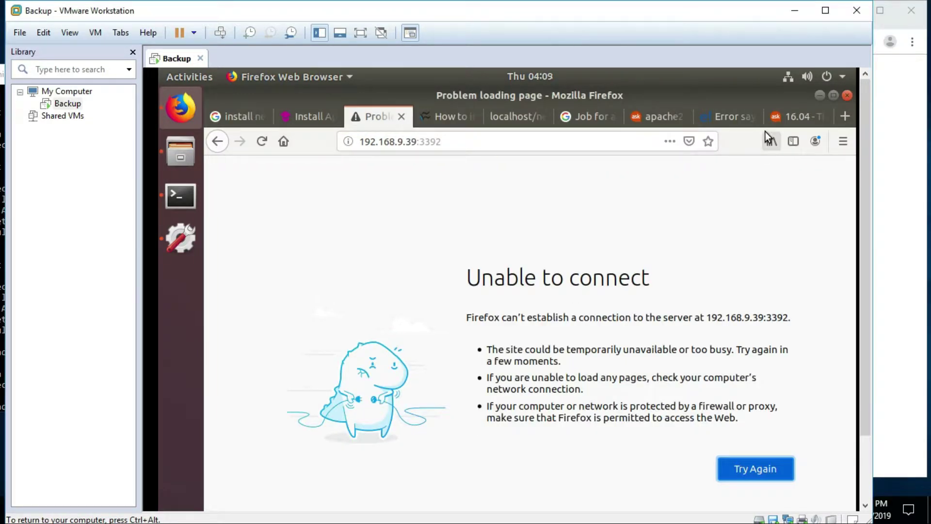
Load 192.168.244.128 in the guest's Firefox to check the Apache page locally.
click(465, 141)
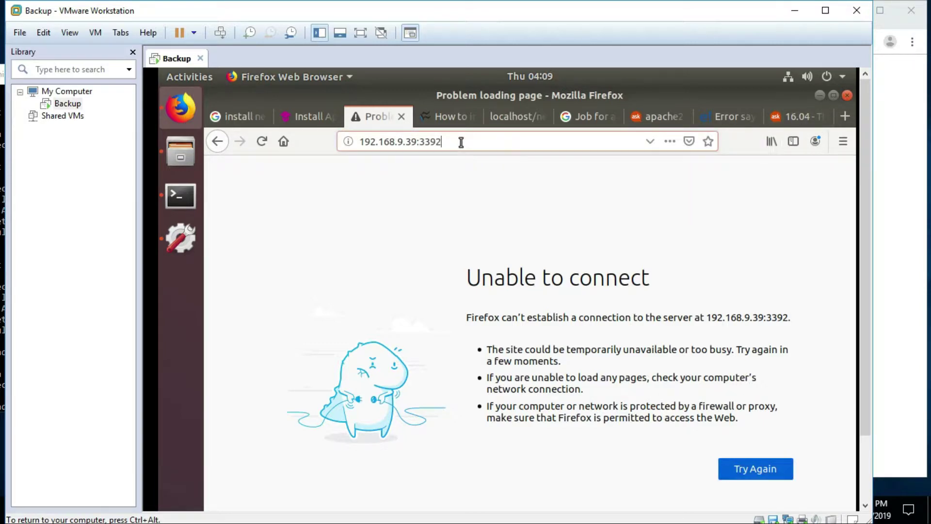
drag(398, 141, 601, 142)
text(244)
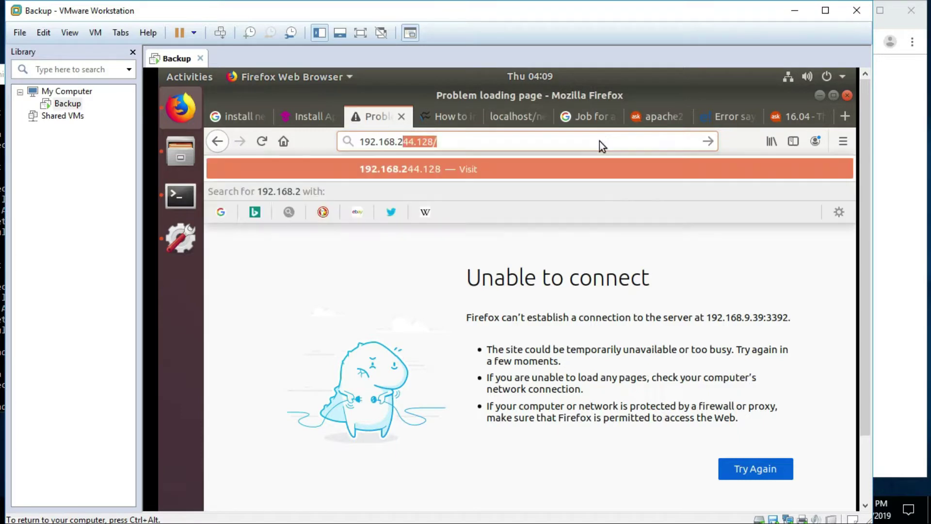
text(.)
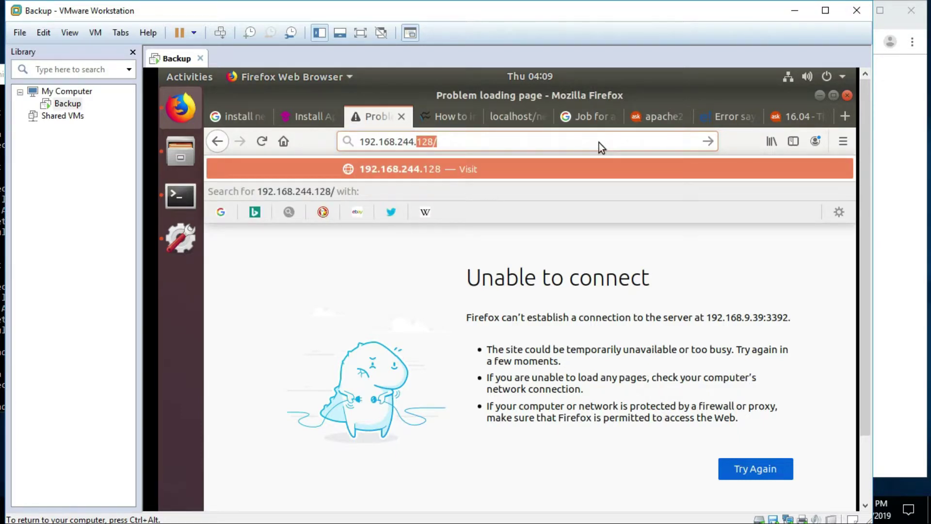
text(128)
key(Return)
click(466, 141)
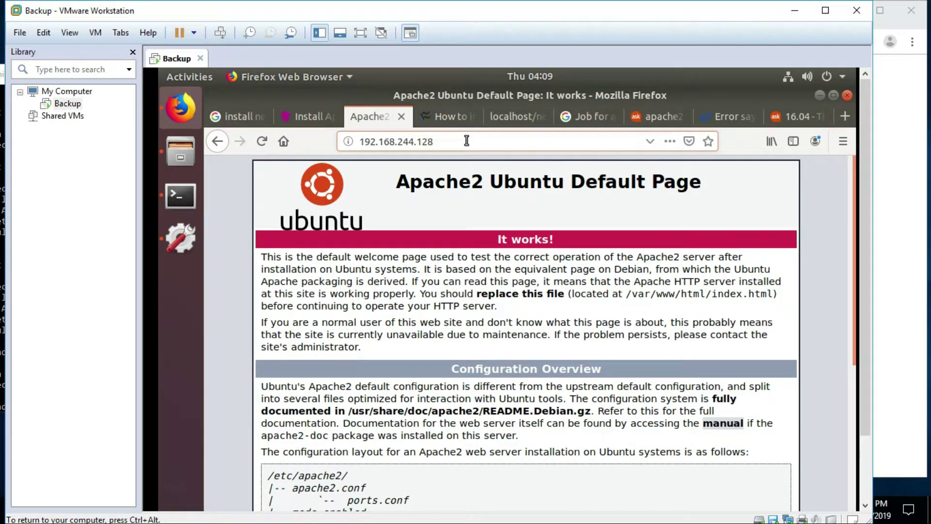
right_click(66, 104)
click(591, 181)
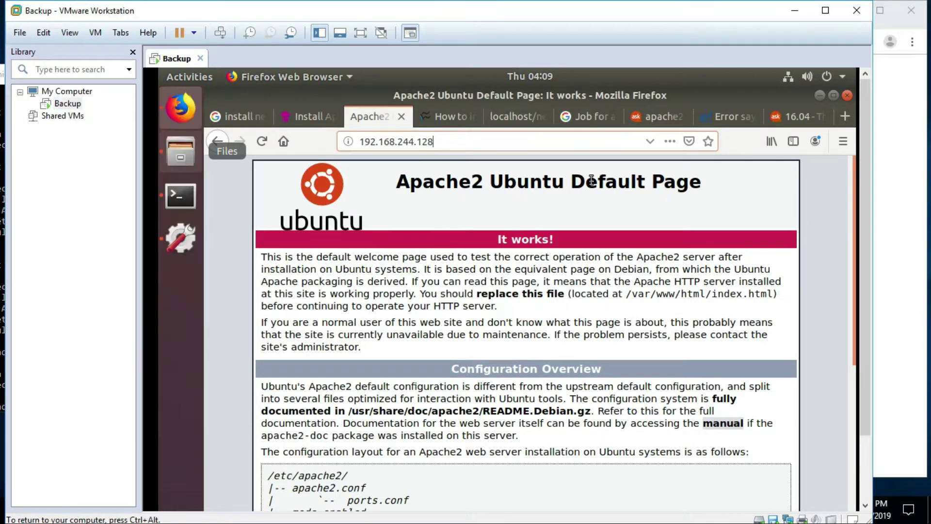
Minimize the guest's Firefox and the VMware Workstation window, and reload 192.168.9.39:3392 in the host's Chrome.
click(820, 95)
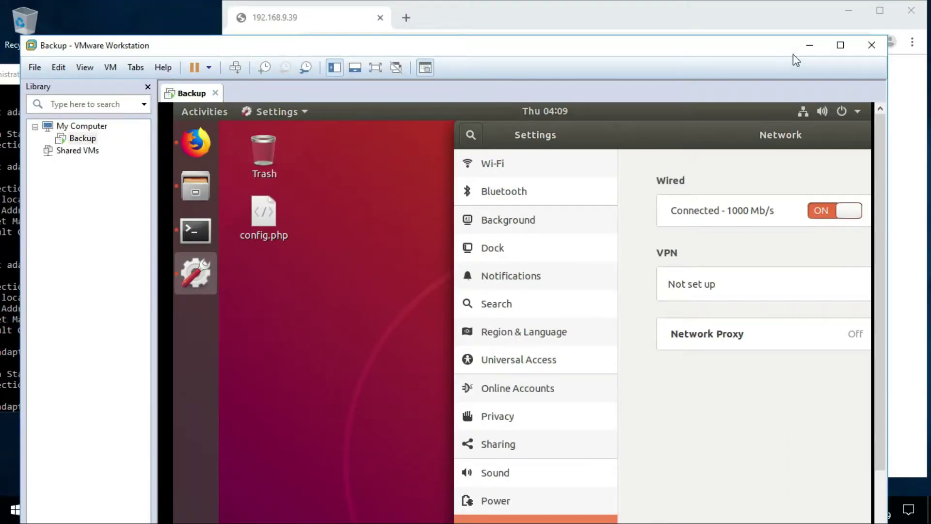
click(806, 46)
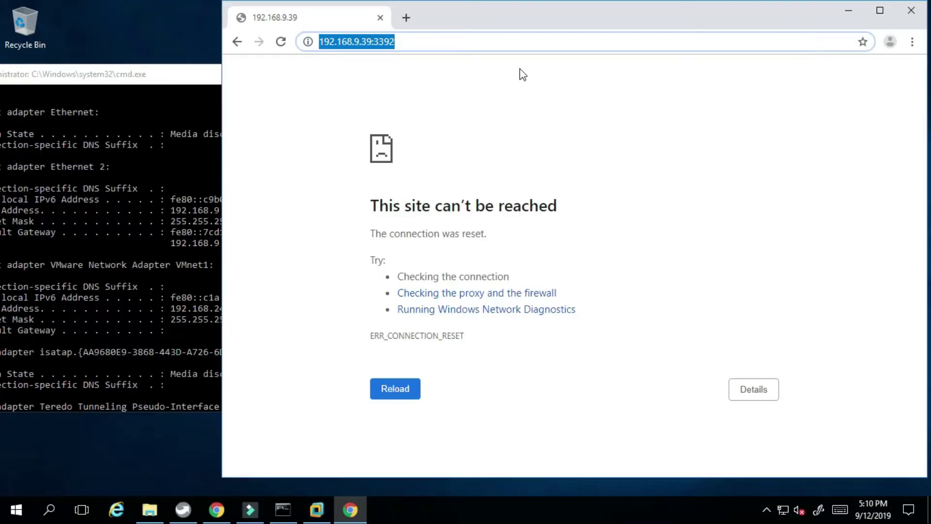
click(467, 42)
key(Return)
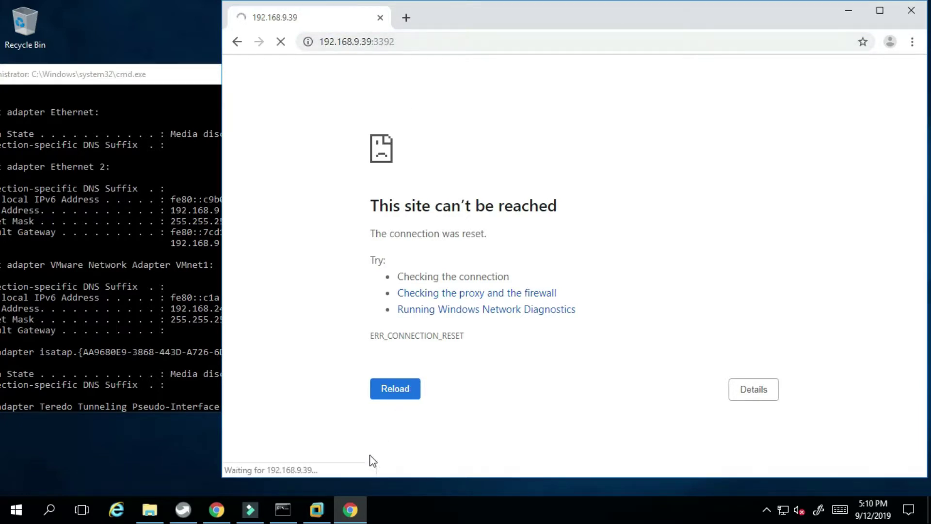
Switch back to VMware Workstation and reset the Backup virtual machine.
click(319, 510)
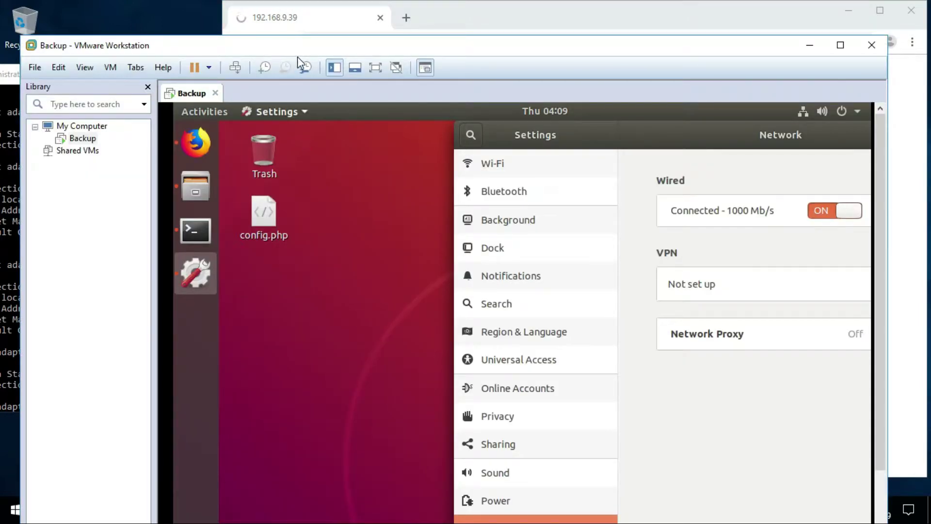
drag(298, 53, 560, 39)
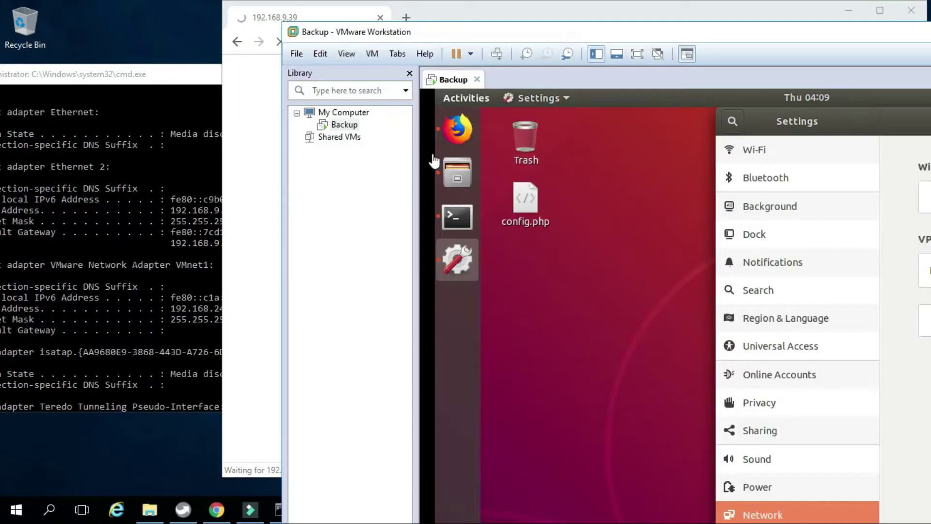
right_click(346, 125)
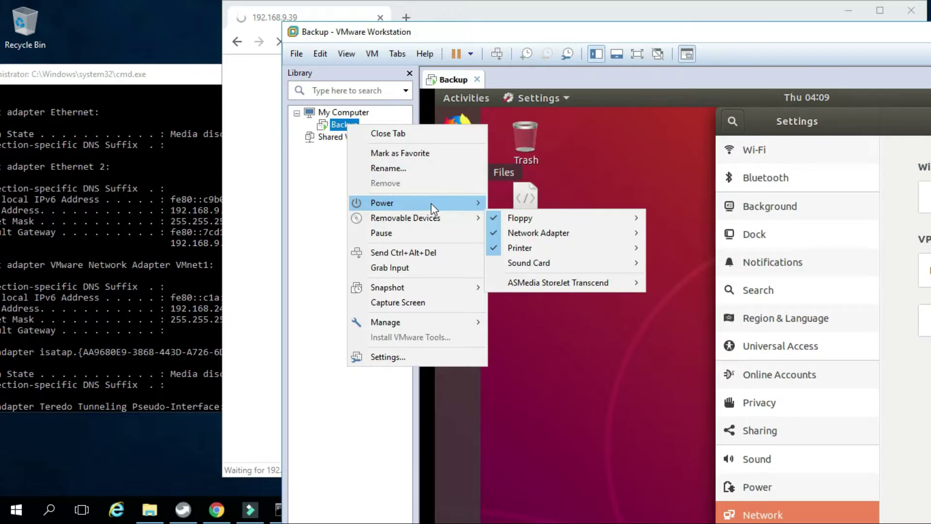
mouse_move(436, 203)
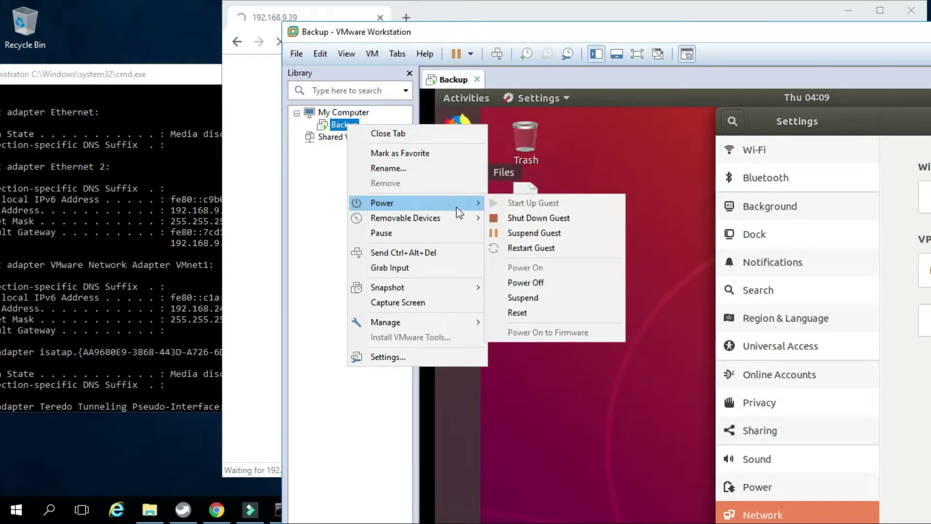
click(531, 316)
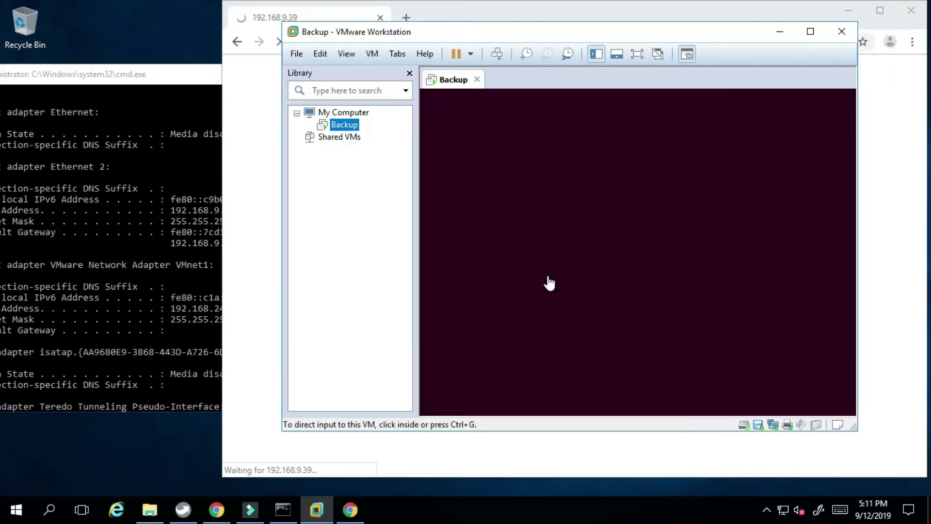
Arrange the VMware Workstation and Chrome windows side by side, with the browser on the right half of the desktop.
drag(539, 32, 264, 45)
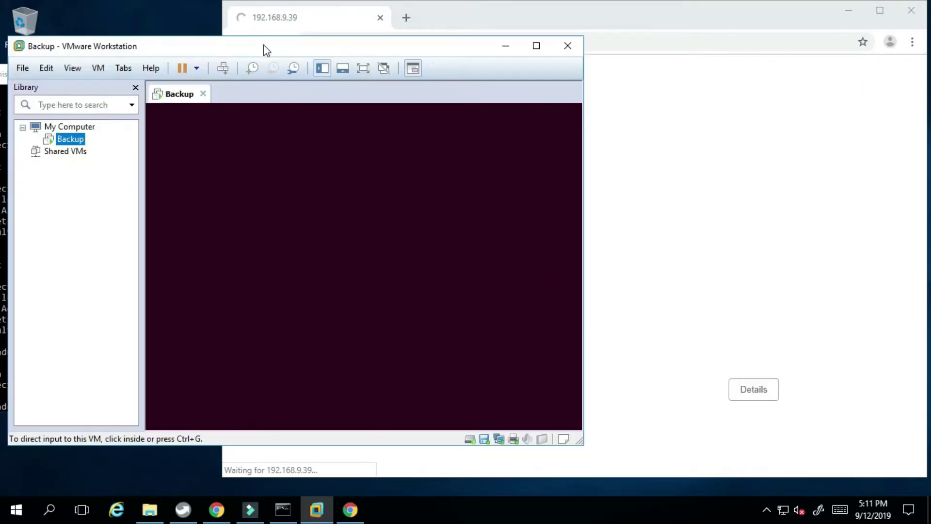
drag(597, 25, 930, 146)
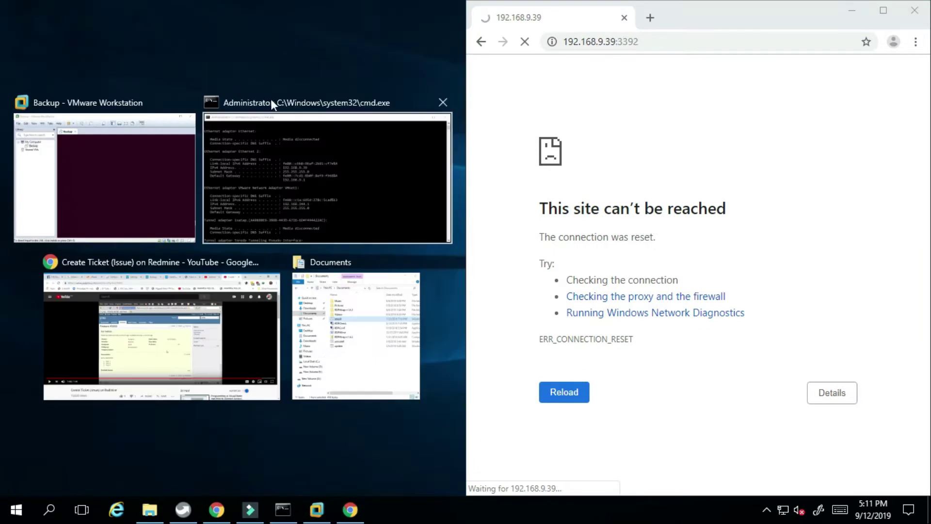
click(106, 151)
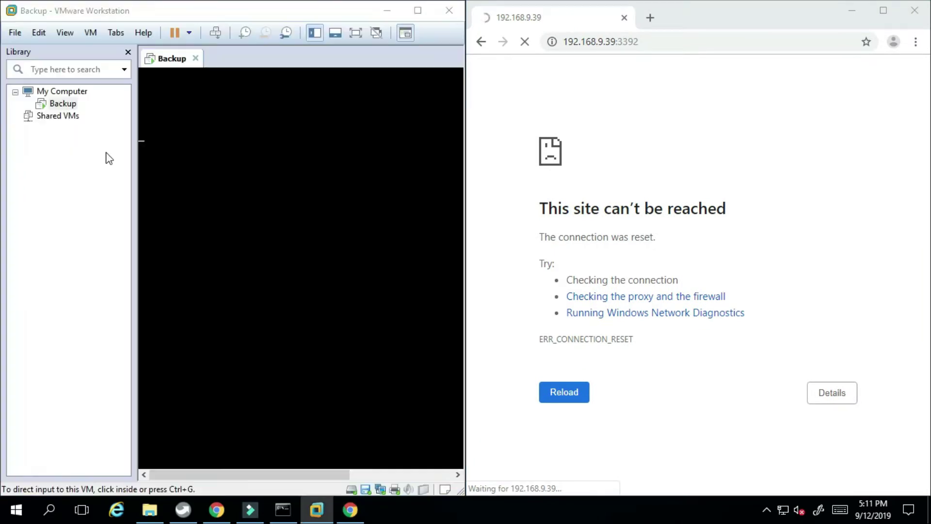
Load 192.168.9.39:3392 again in the host's Chrome, check the Apache page, and select the full address.
click(648, 43)
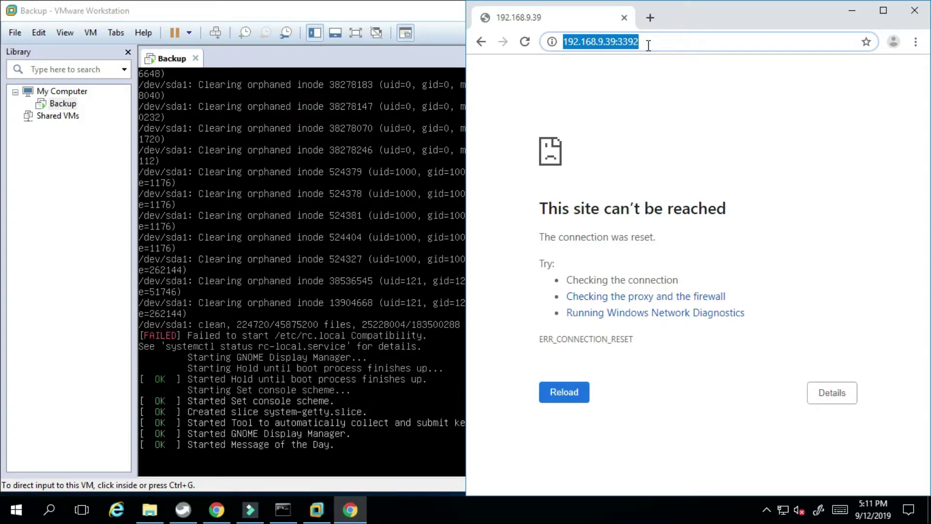
key(Return)
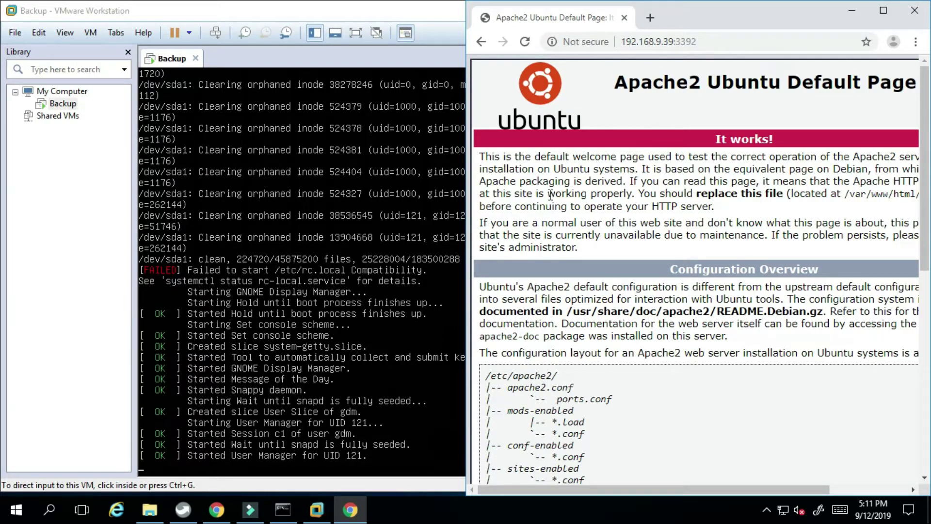
click(727, 38)
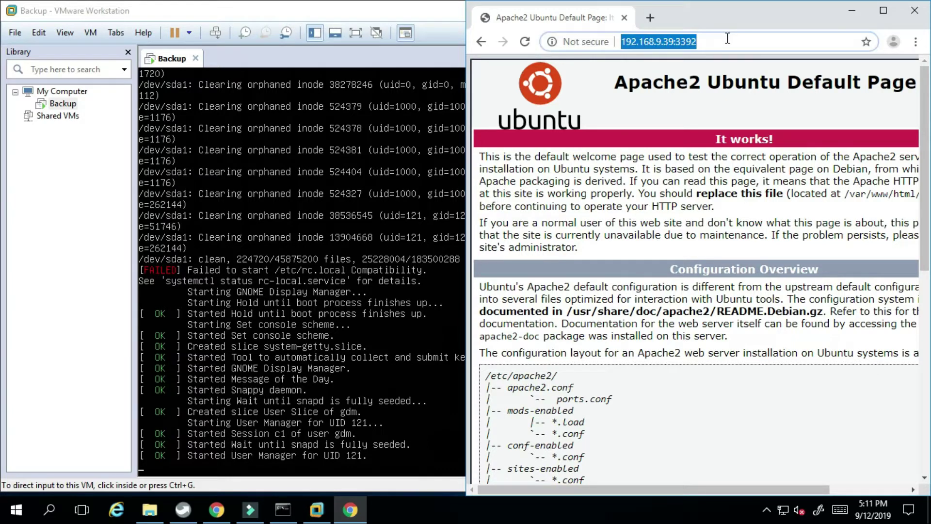
click(704, 42)
key(Return)
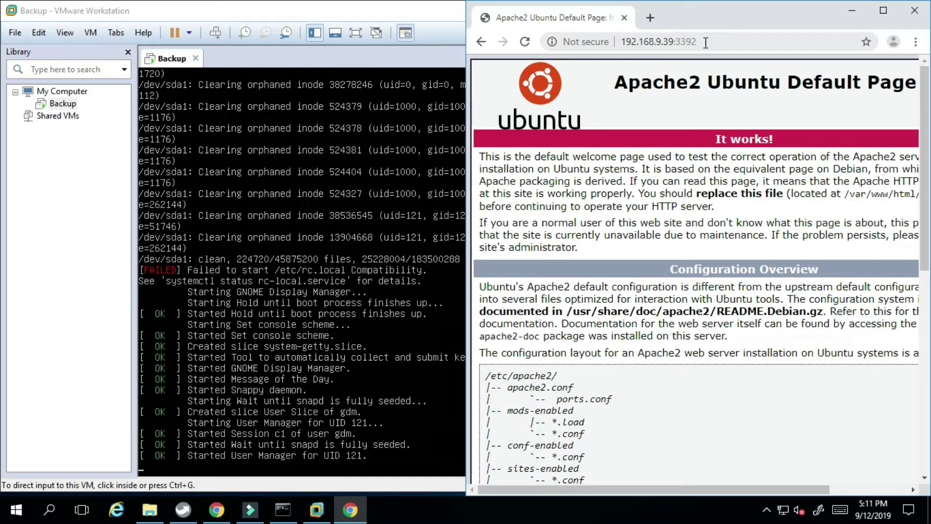
click(712, 43)
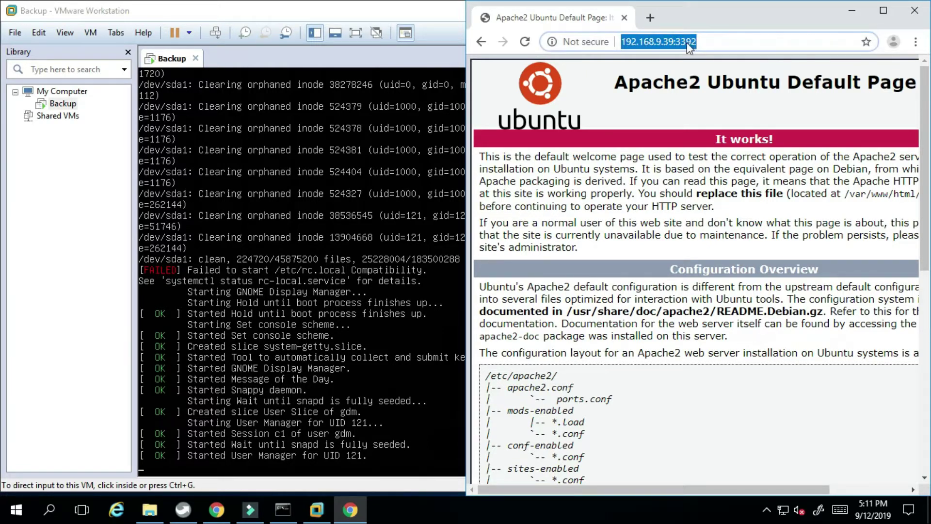
click(688, 42)
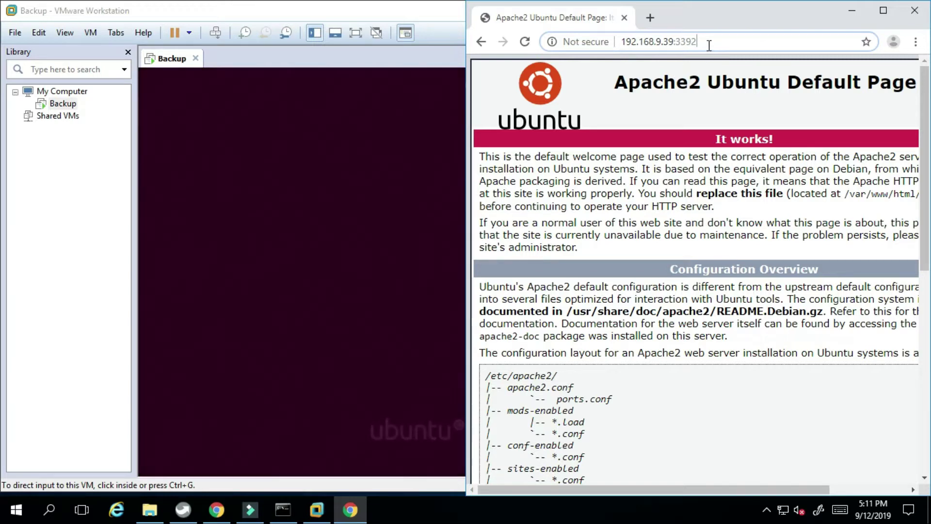
drag(712, 46, 619, 43)
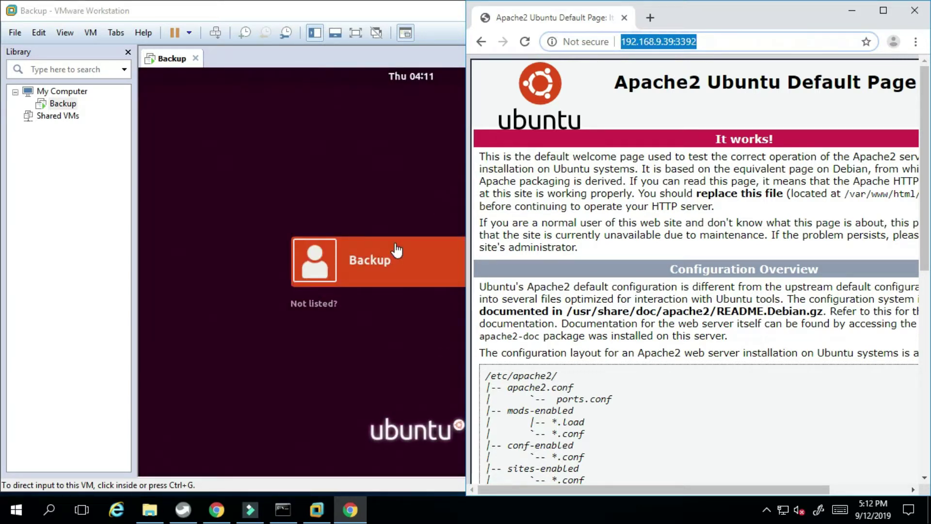
Sign in to the Backup account on the restarted Ubuntu guest with the account password.
click(396, 250)
click(392, 250)
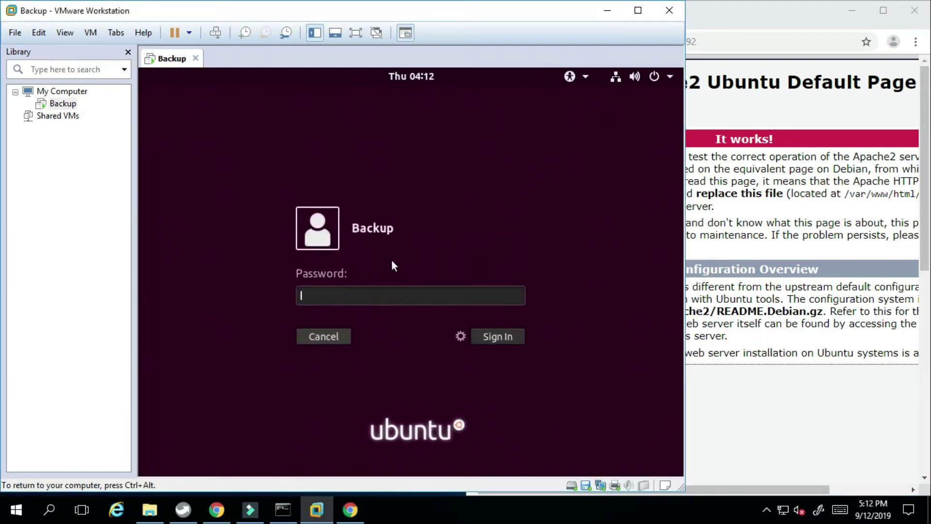
text(********)
key(Return)
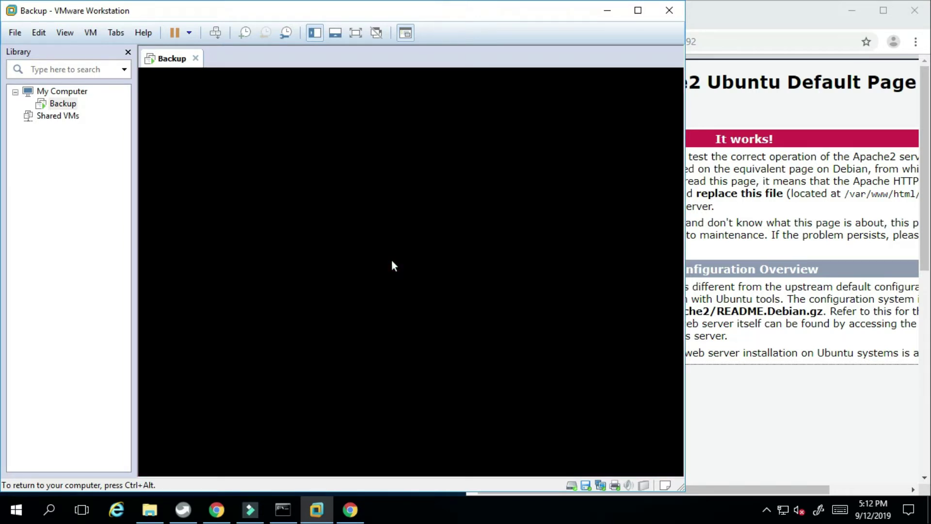
Switch to Chrome on the host and select the address of the open Apache page.
click(702, 141)
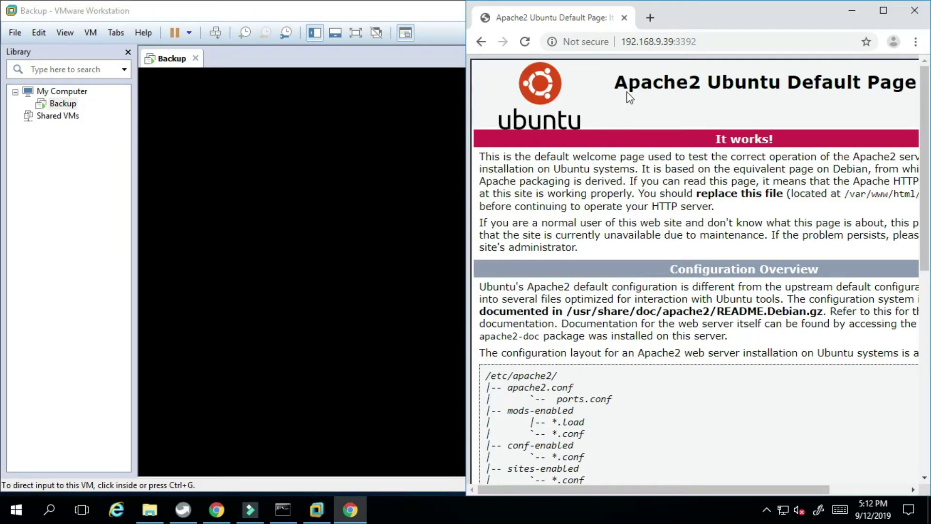
click(701, 49)
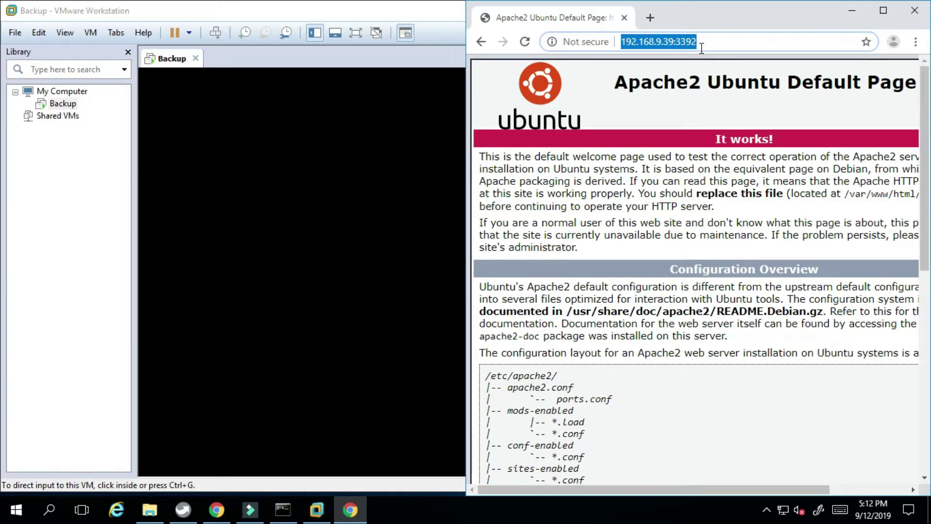